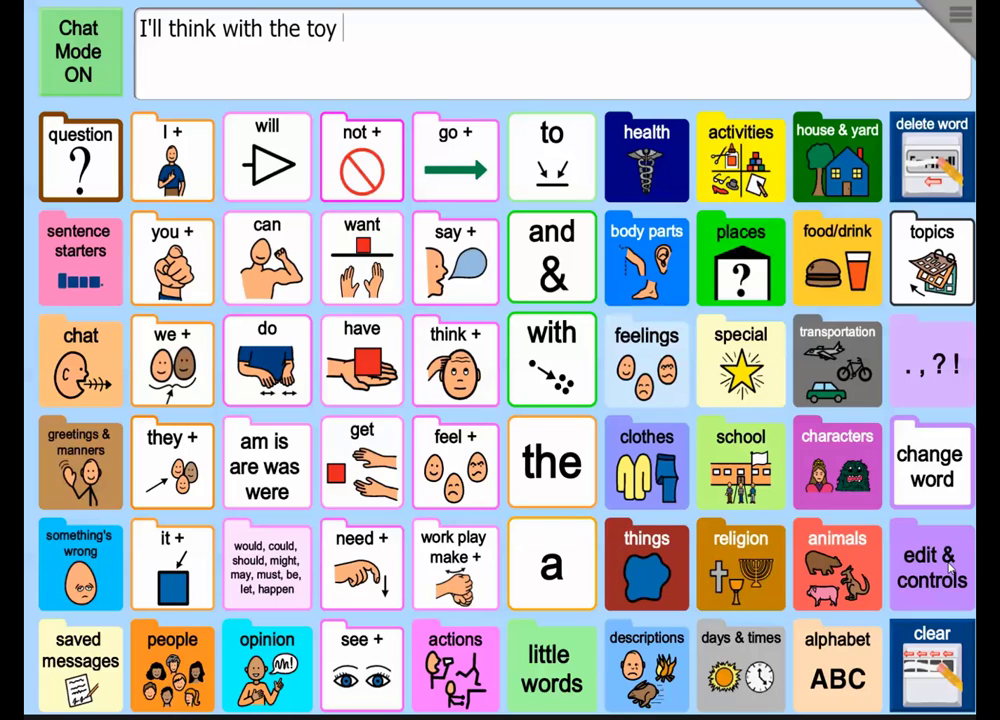
- Go to the edit & controls page and label the blank button below "saved messages" as "save file"
click(950, 568)
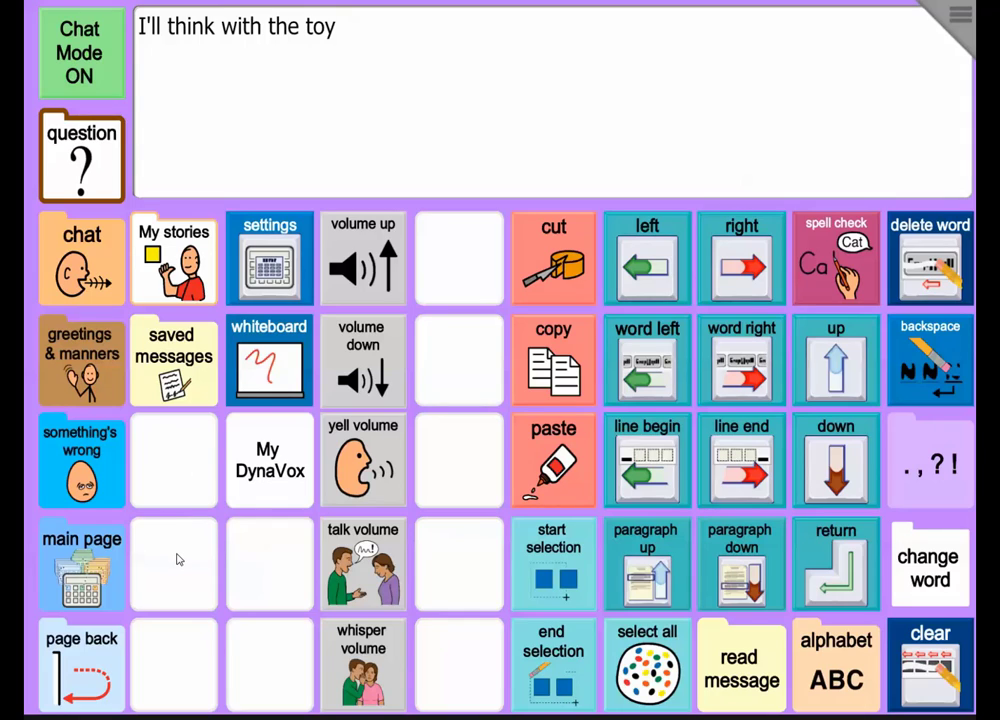
click(959, 22)
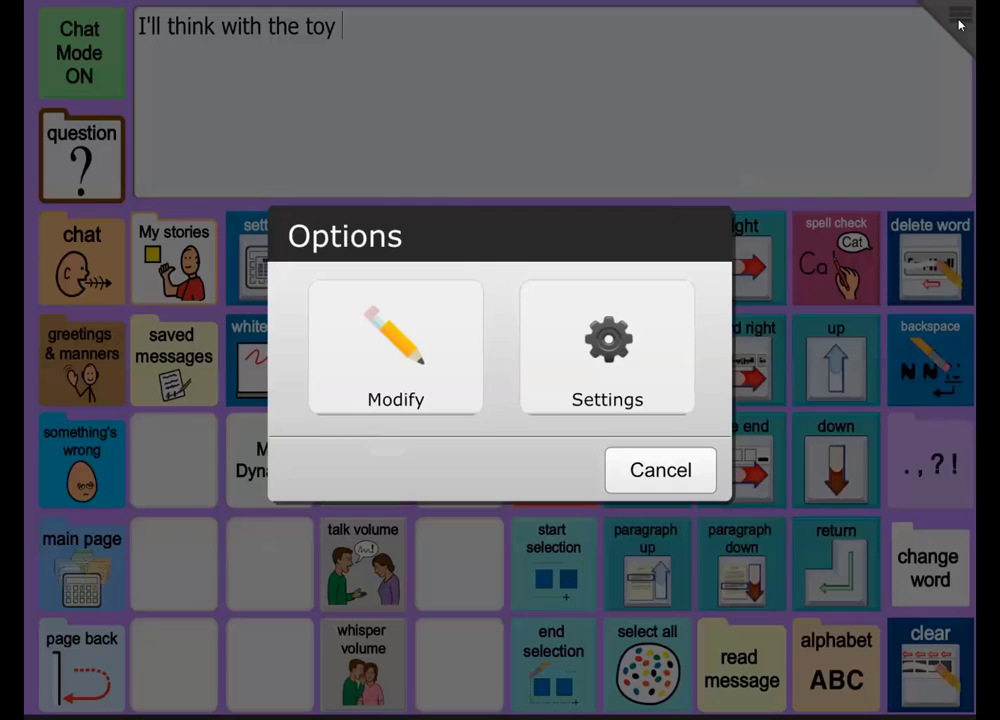
click(312, 348)
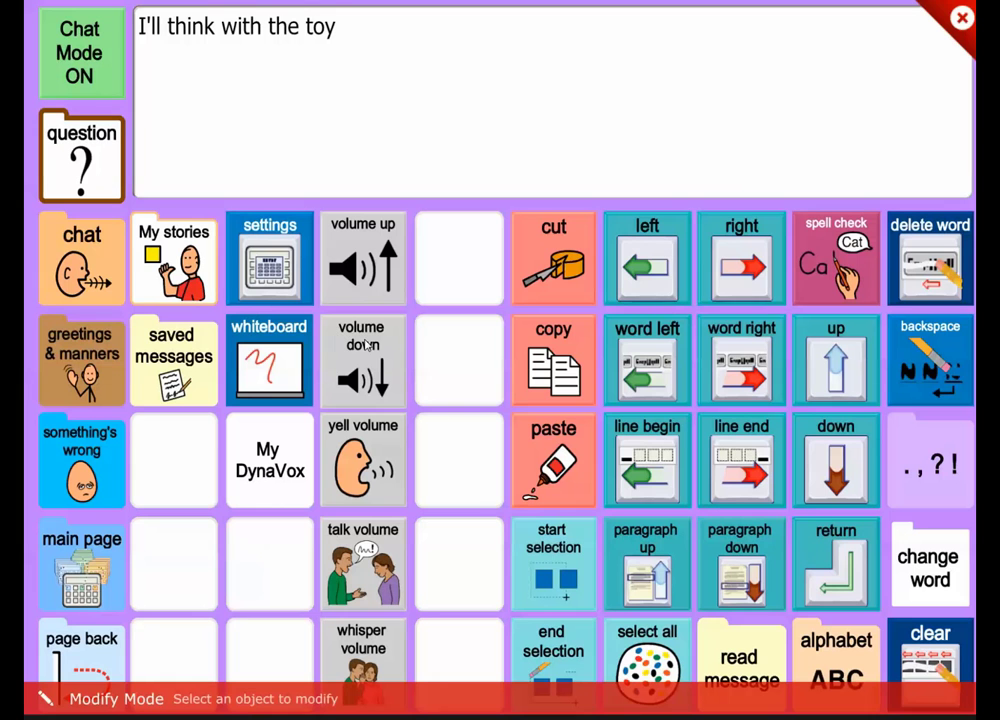
click(192, 448)
click(422, 476)
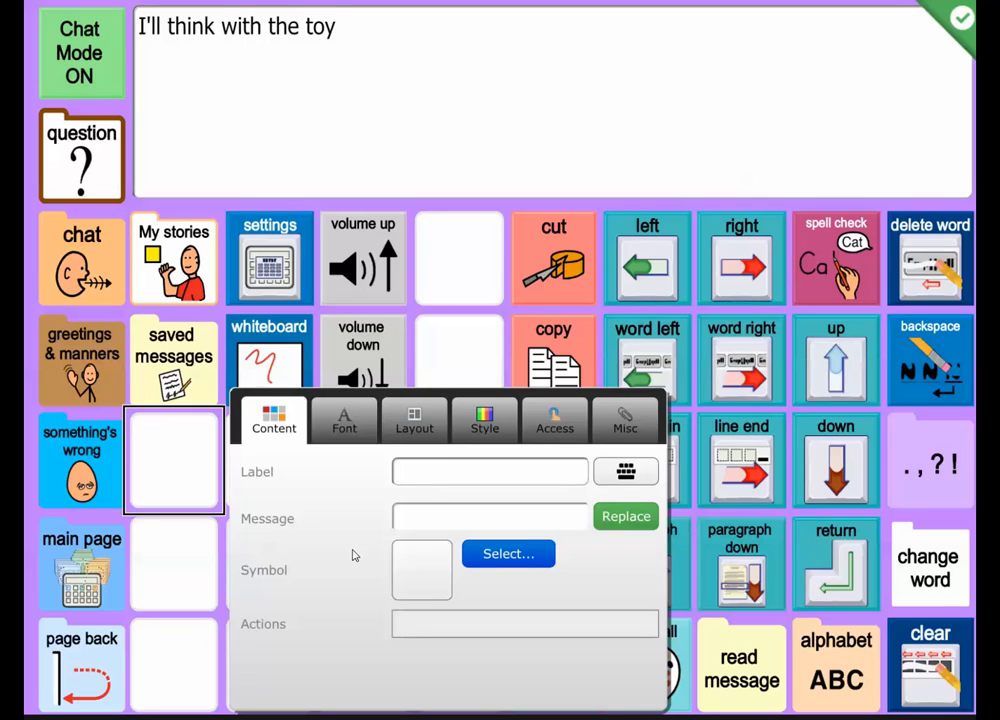
click(448, 515)
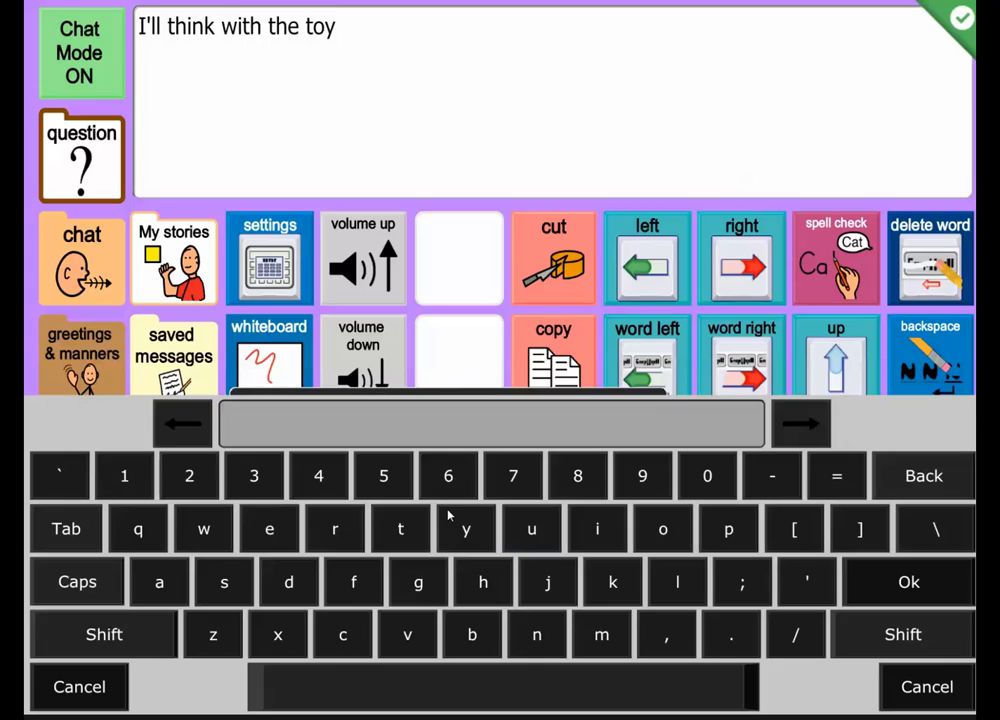
text(save fo)
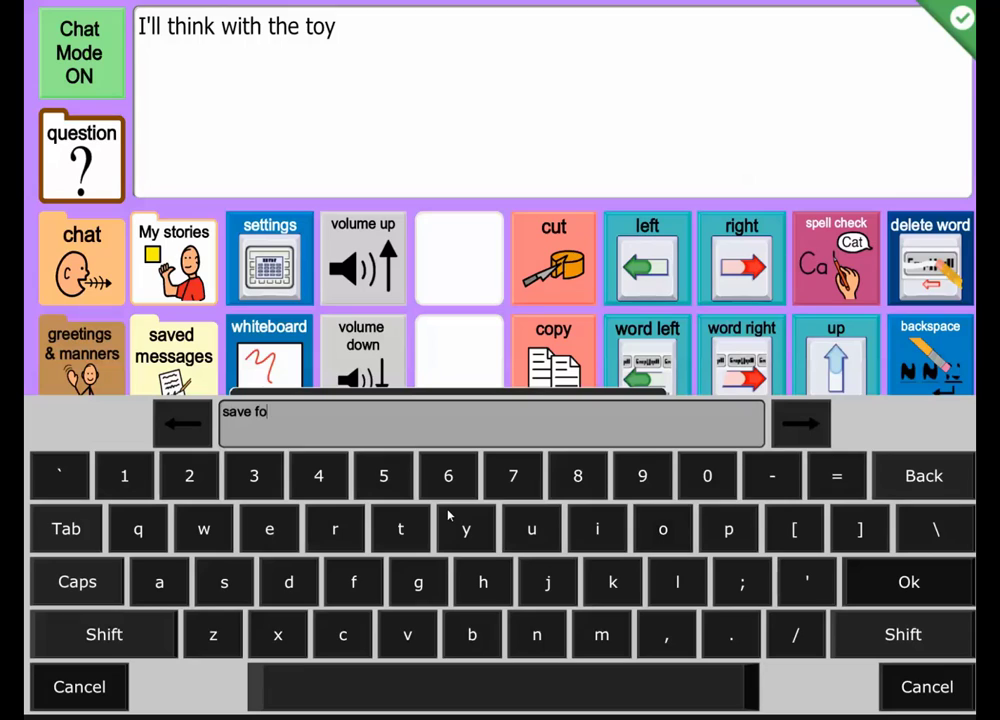
key(BackSpace)
text(ile)
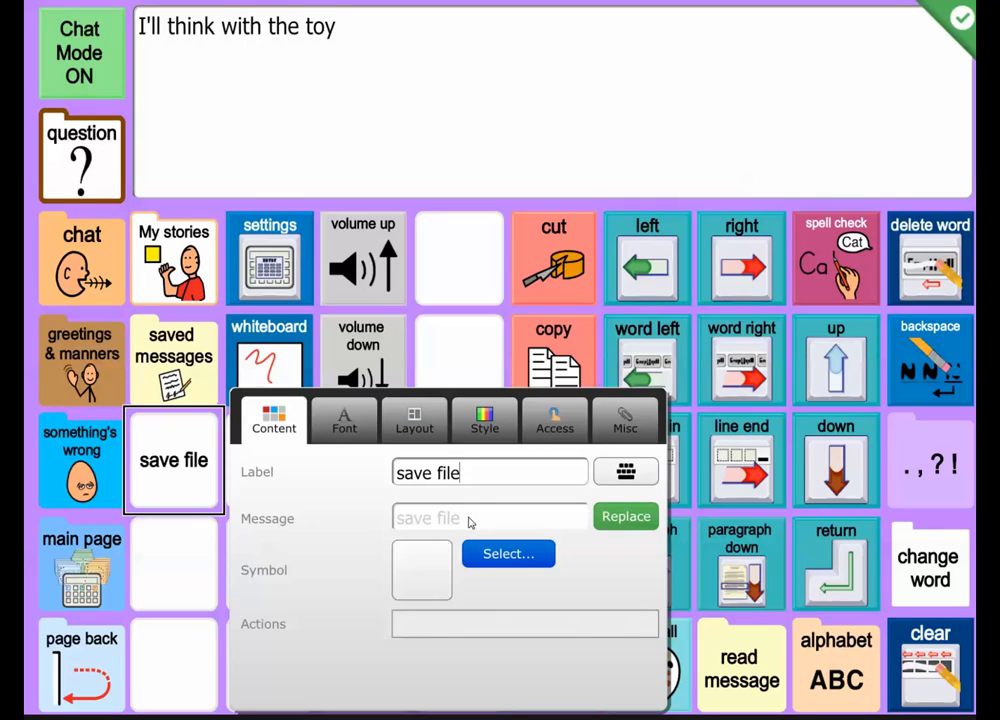
- Assign the Message Window action SaveTextAs() to the "save file" button and finish modifying the page
click(436, 634)
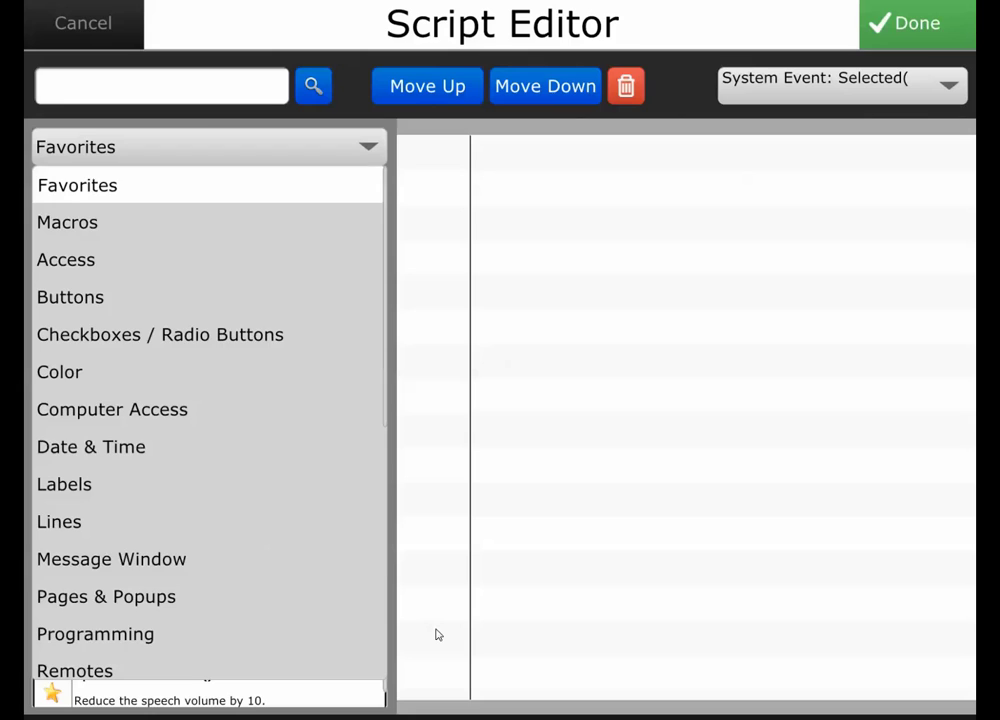
scroll(438, 634, down, 3)
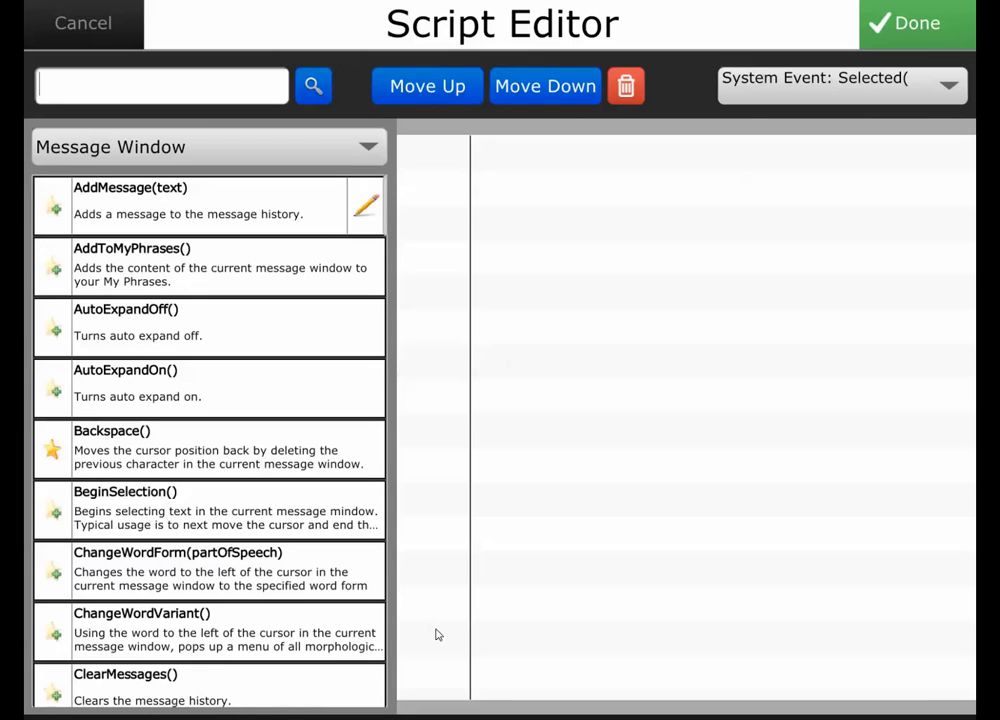
scroll(207, 440, down, 8)
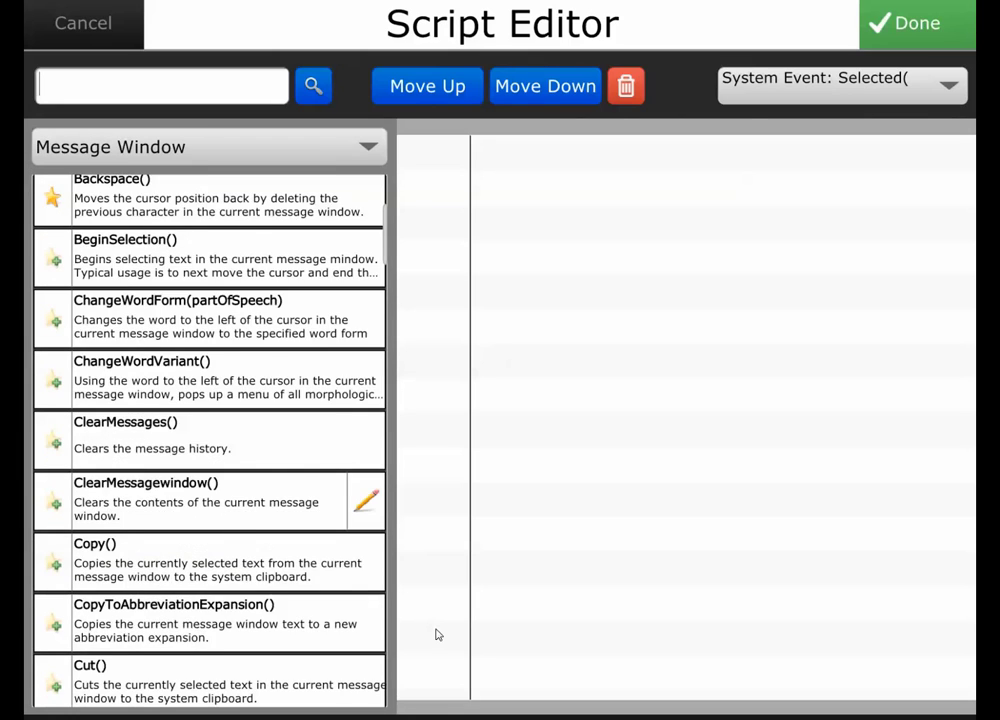
scroll(207, 440, down, 20)
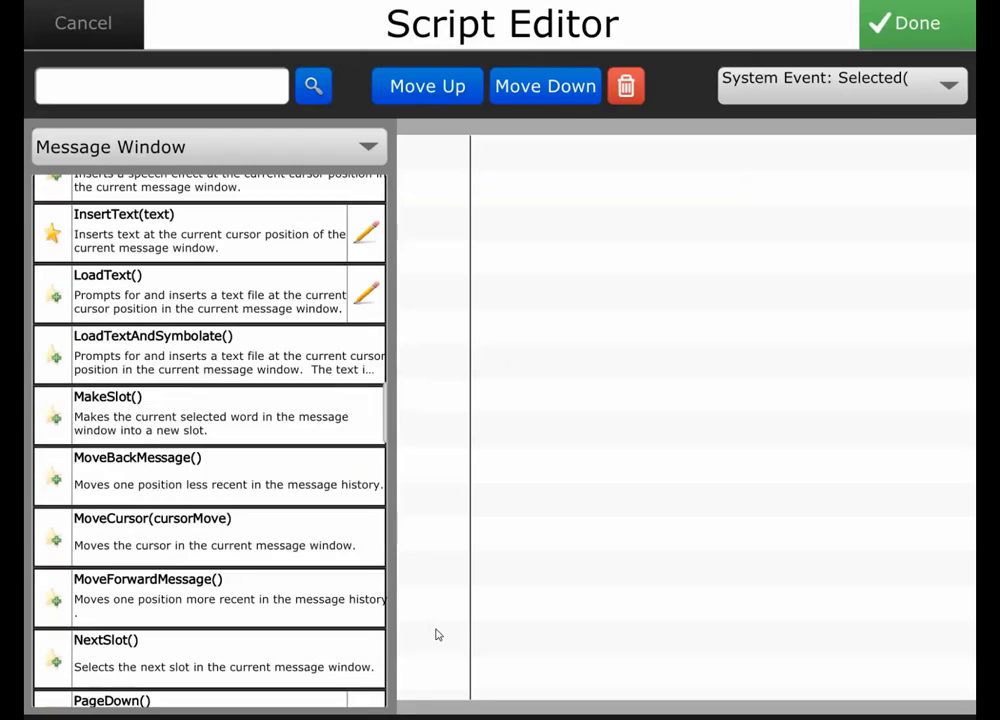
scroll(207, 440, down, 6)
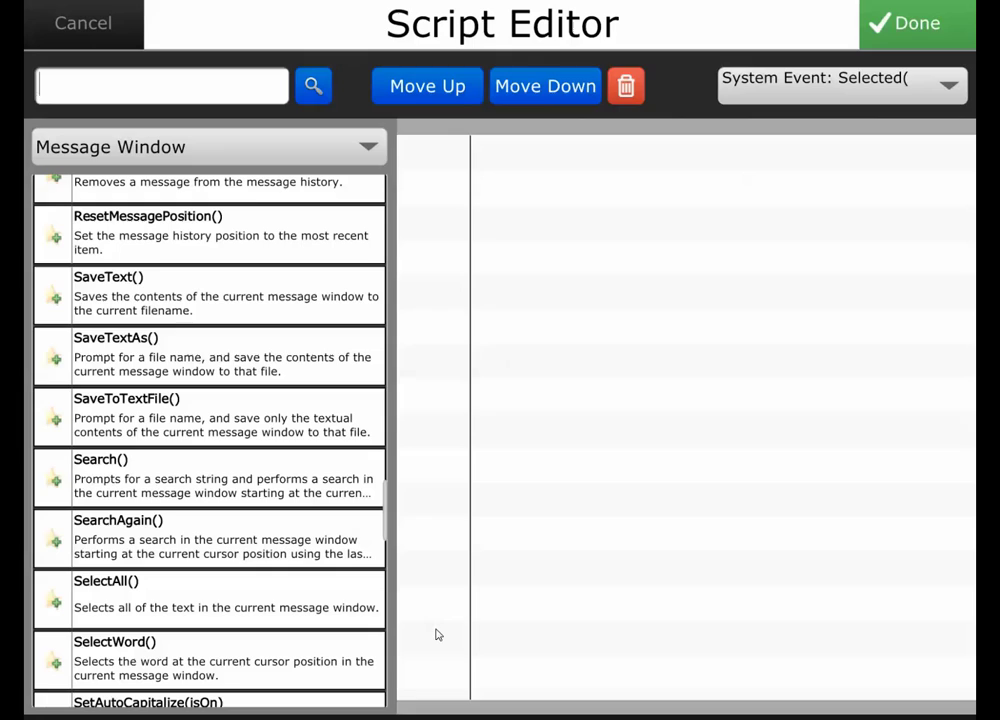
click(215, 355)
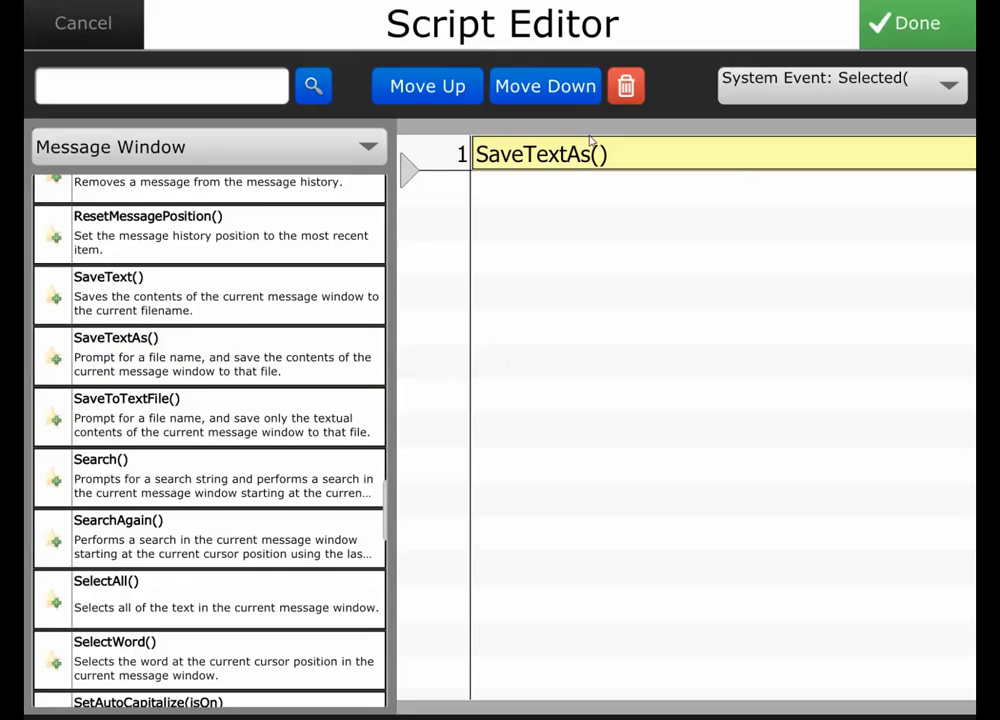
click(888, 31)
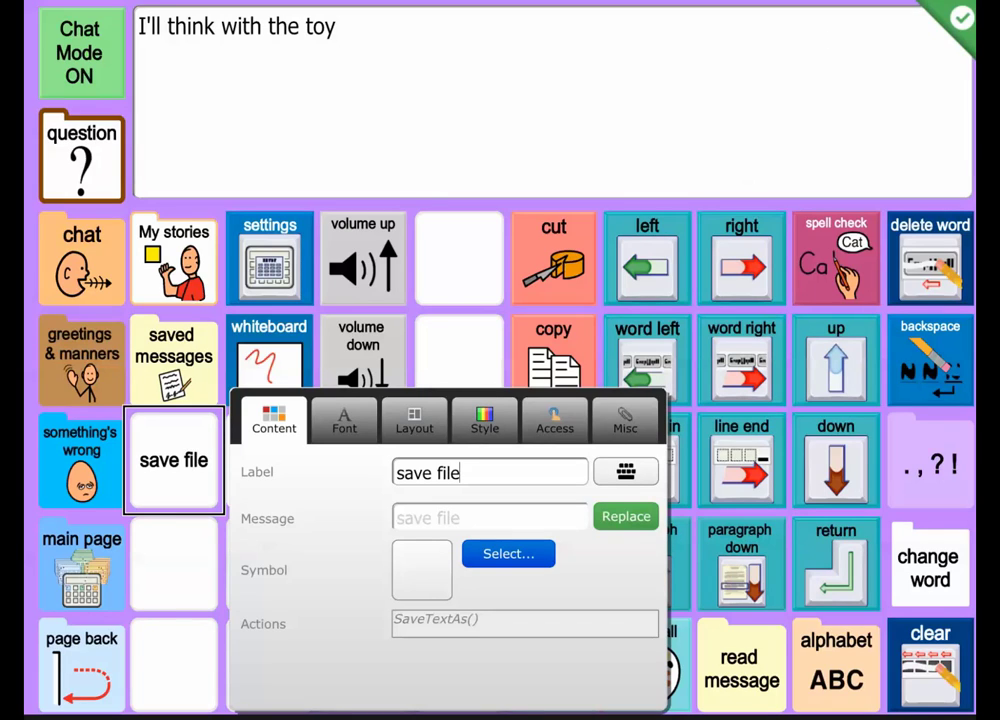
click(928, 48)
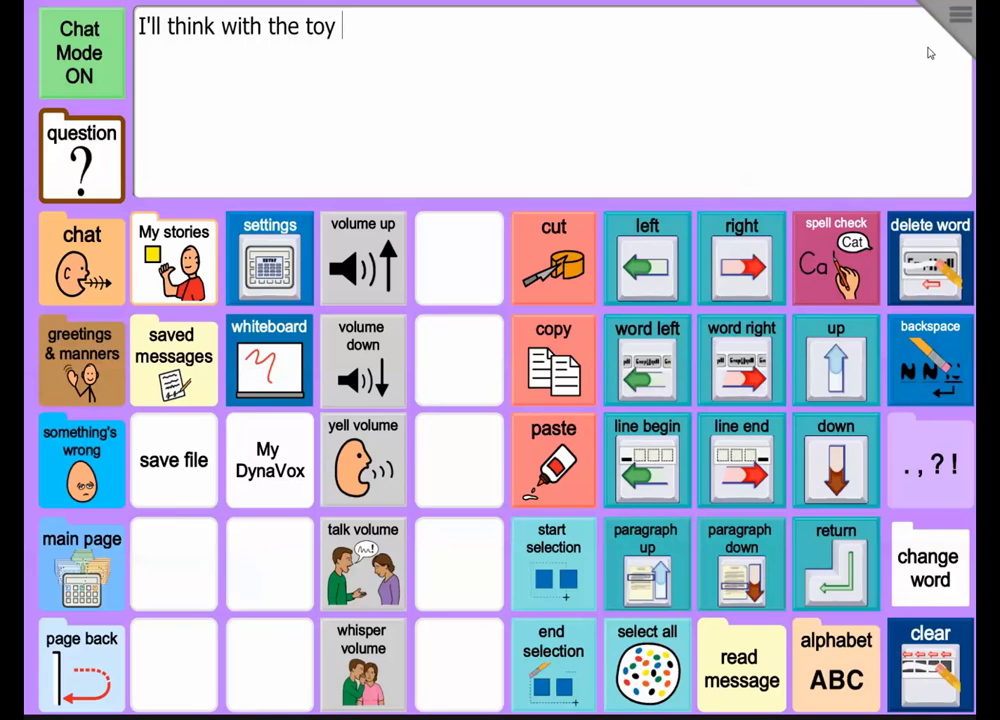
- Use the "save file" button to save the message text in the user_data folder as jim3214
click(173, 460)
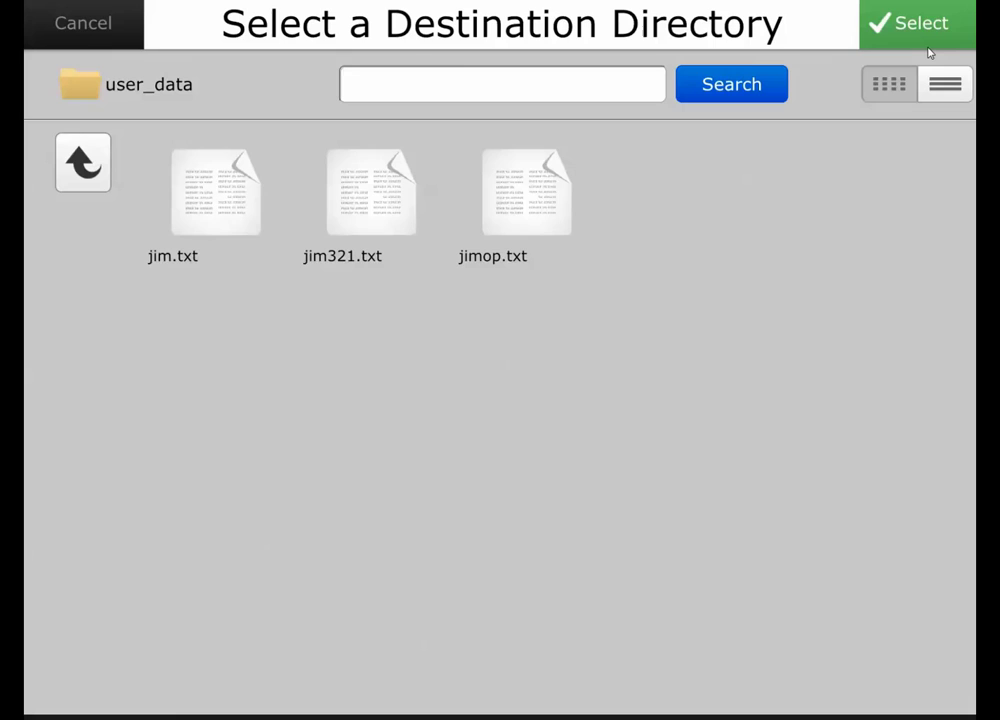
click(928, 47)
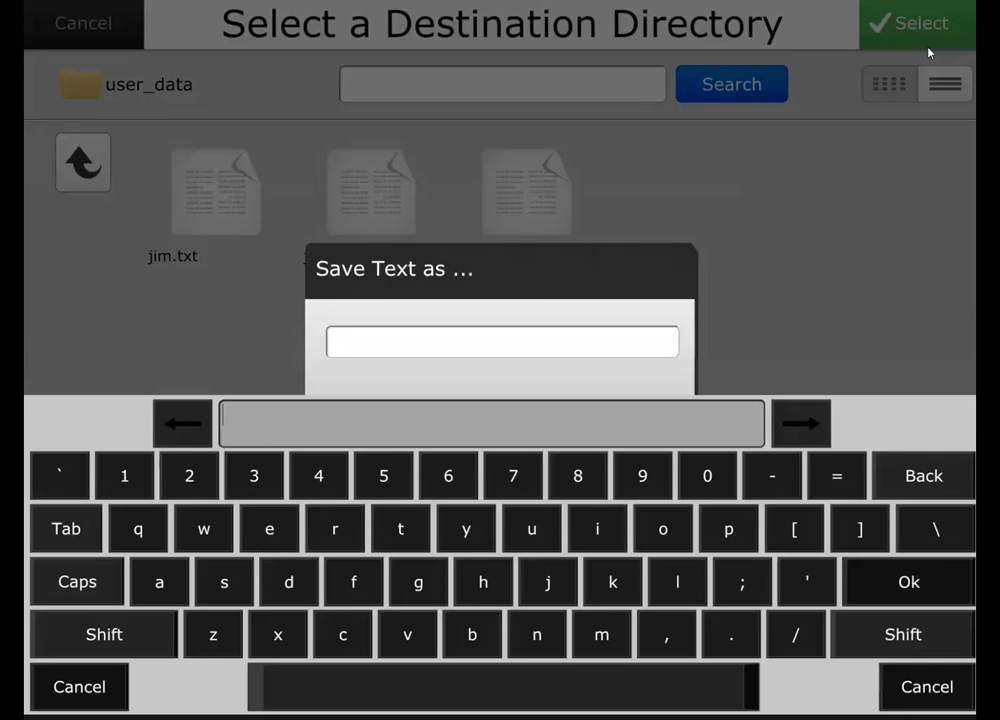
text(jim3214)
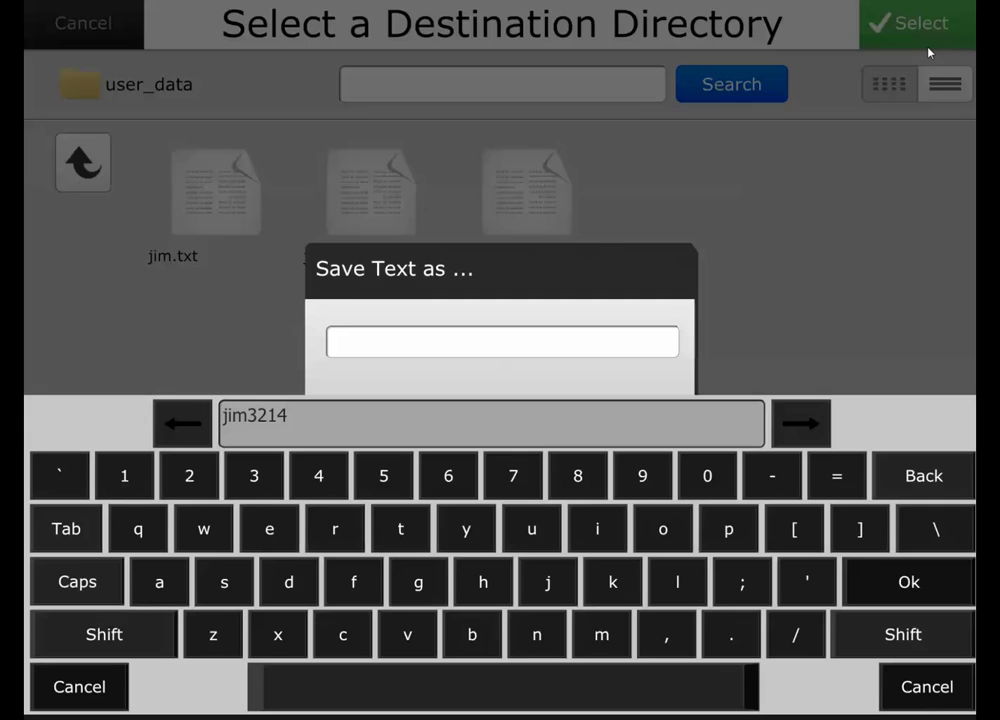
key(Return)
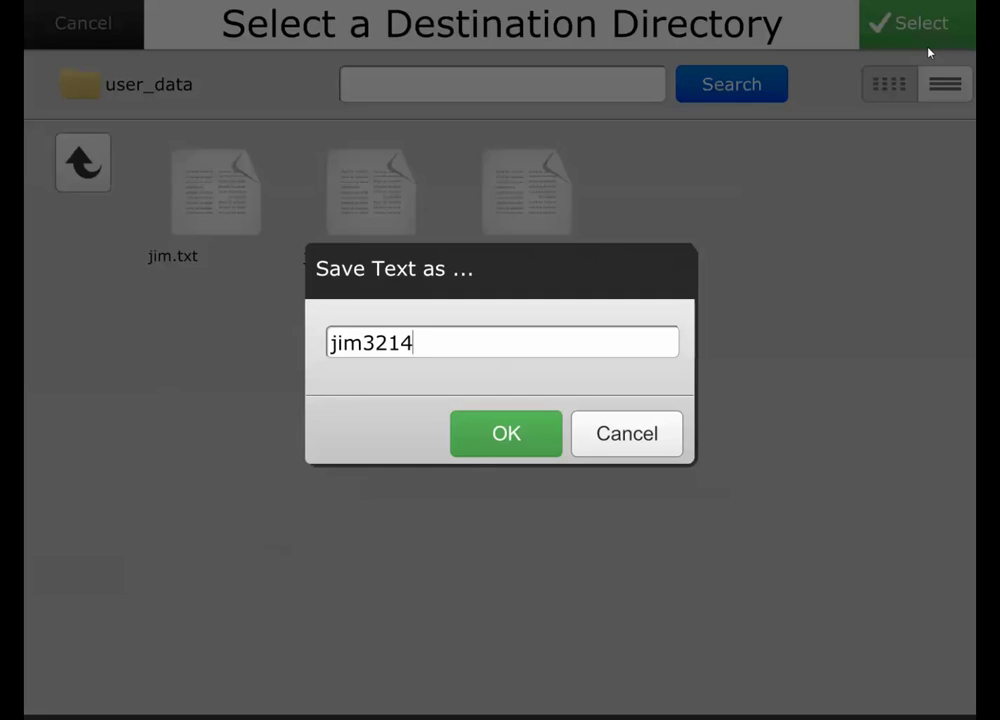
key(Return)
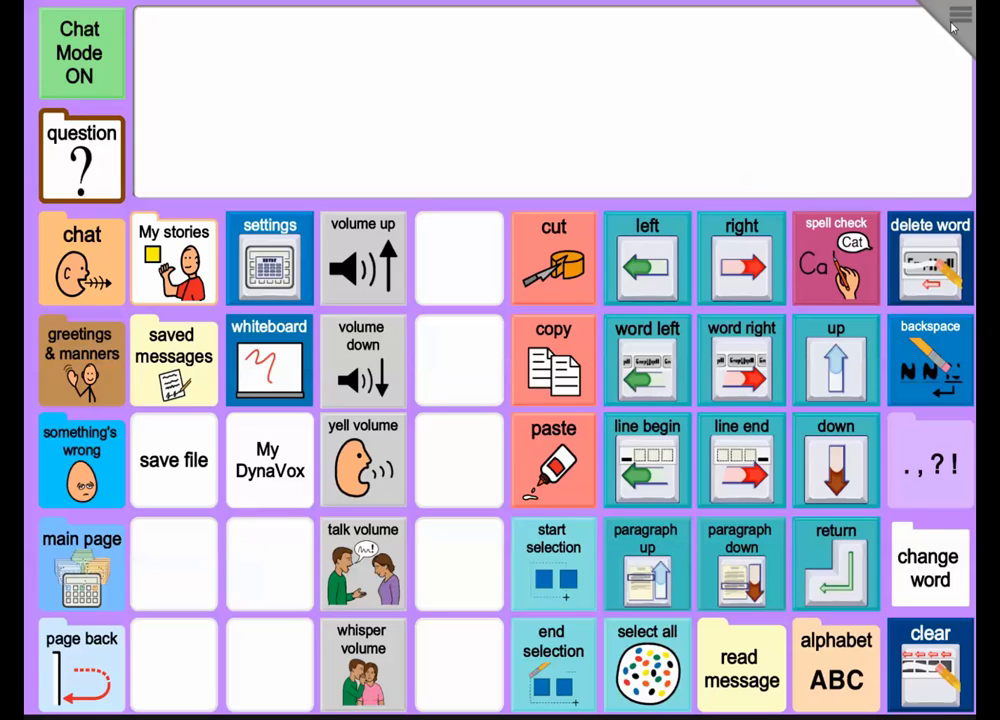
- Modify the page again and label the blank button below "save file" as "load file"
click(953, 27)
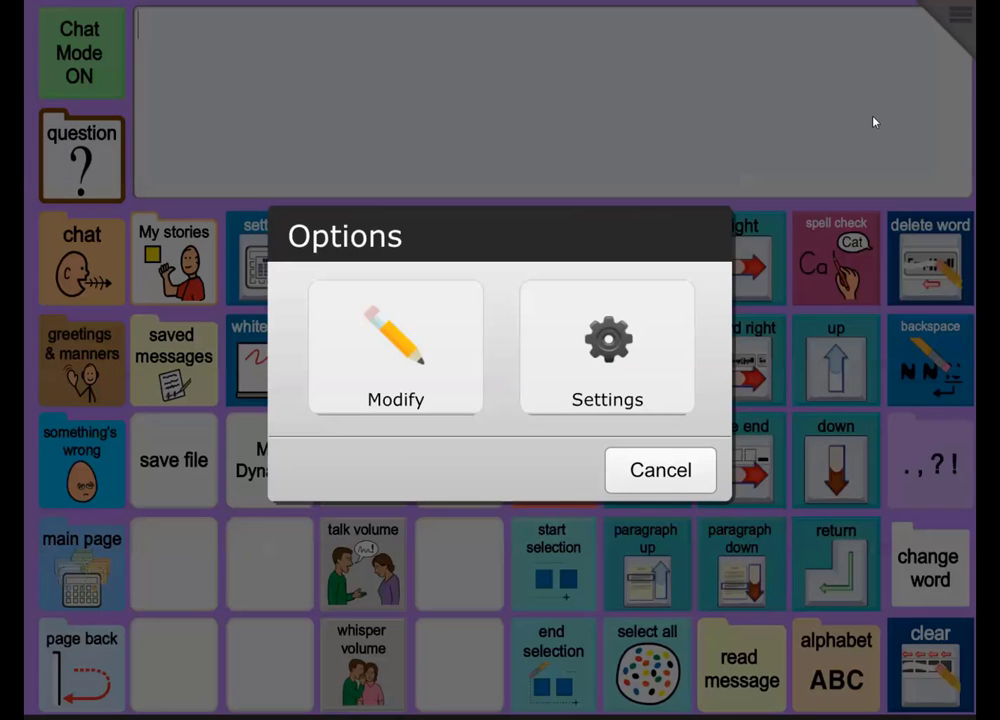
click(396, 350)
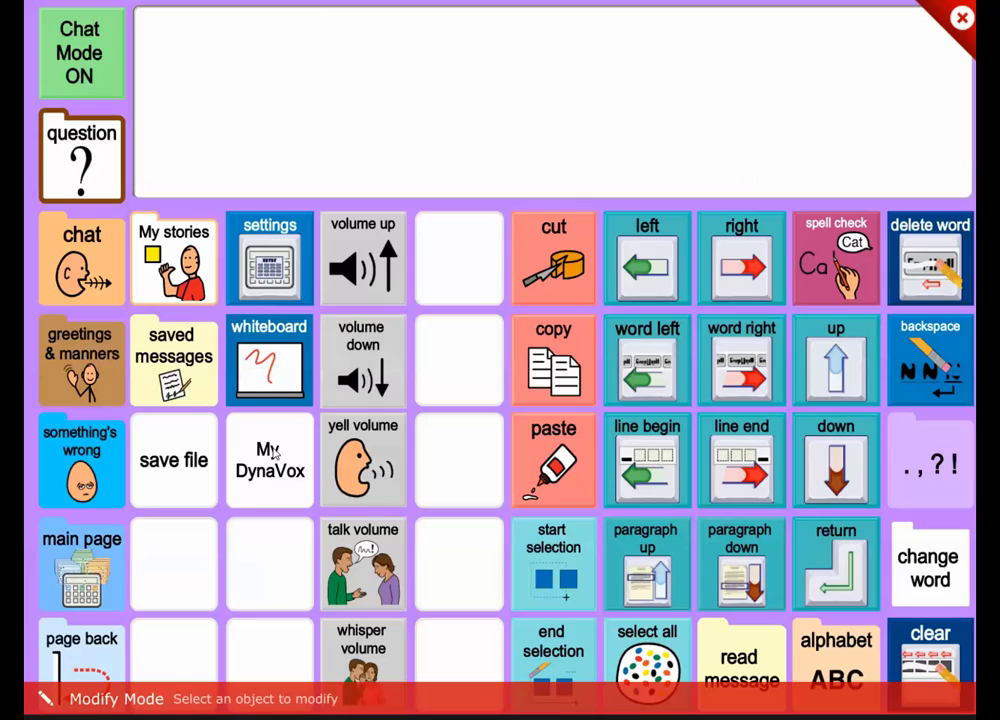
click(166, 577)
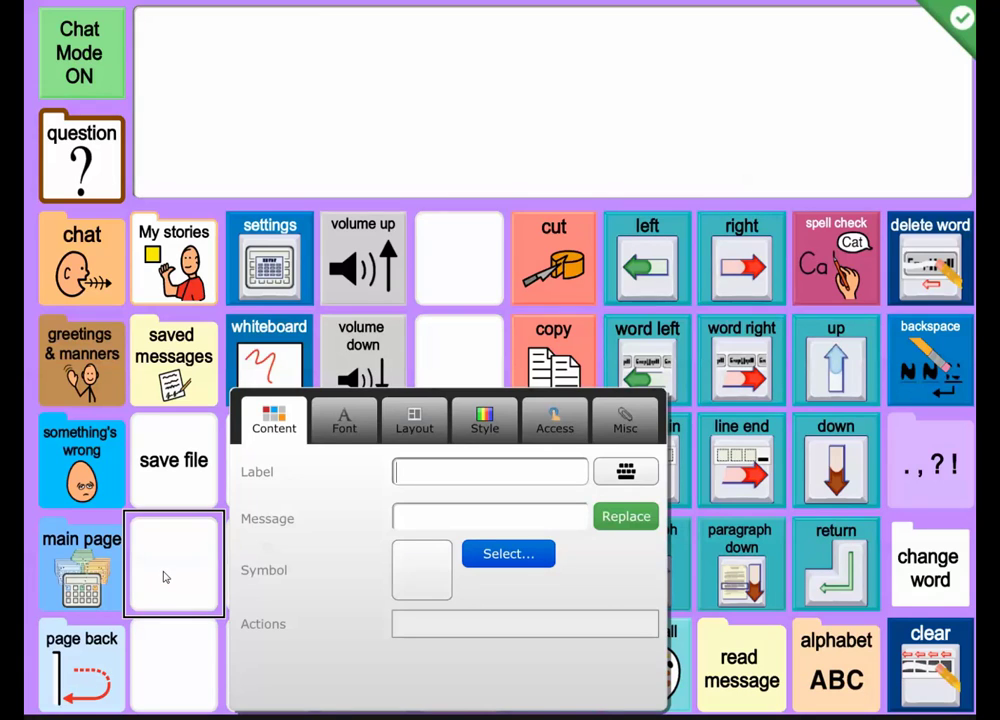
text(load)
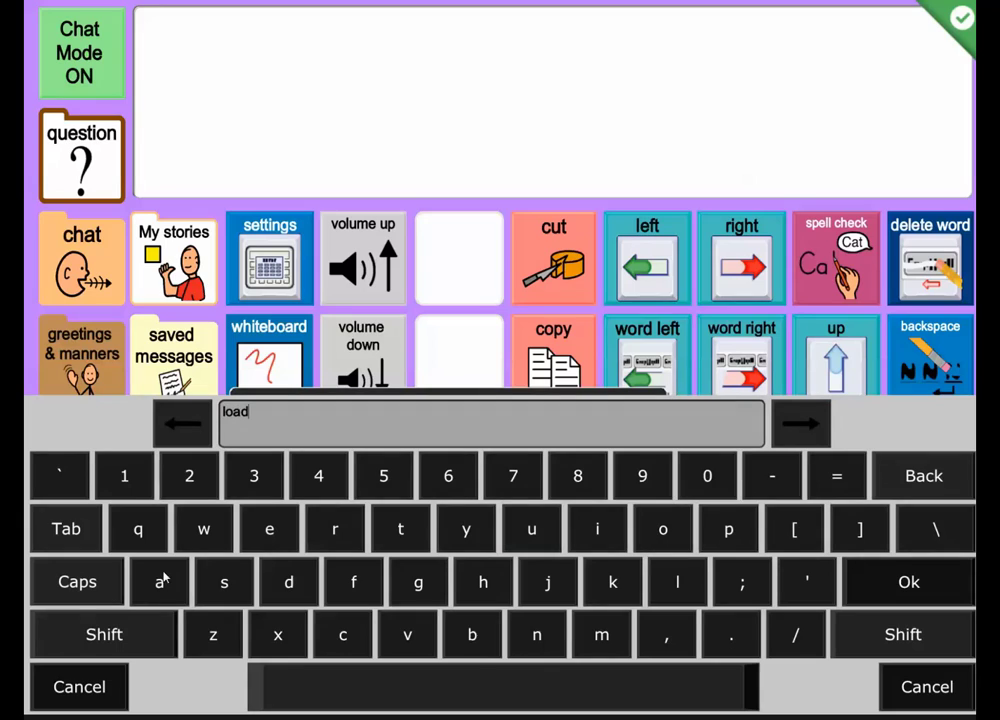
text( file)
key(Return)
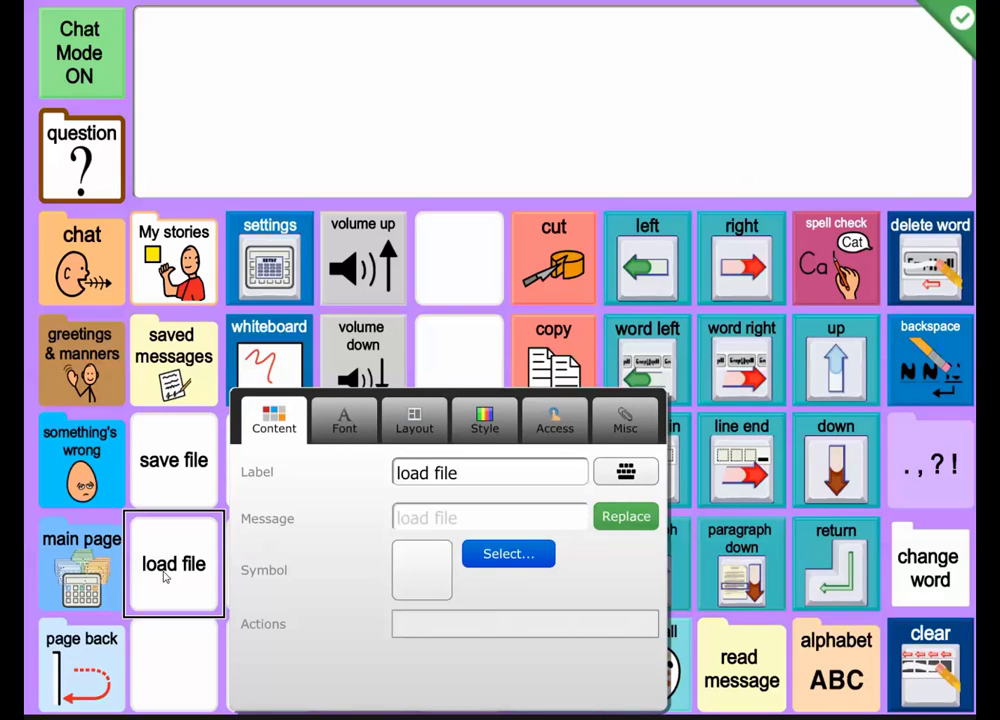
- Assign the Message Window action LoadText() to the "load file" button and finish modifying the page
click(441, 632)
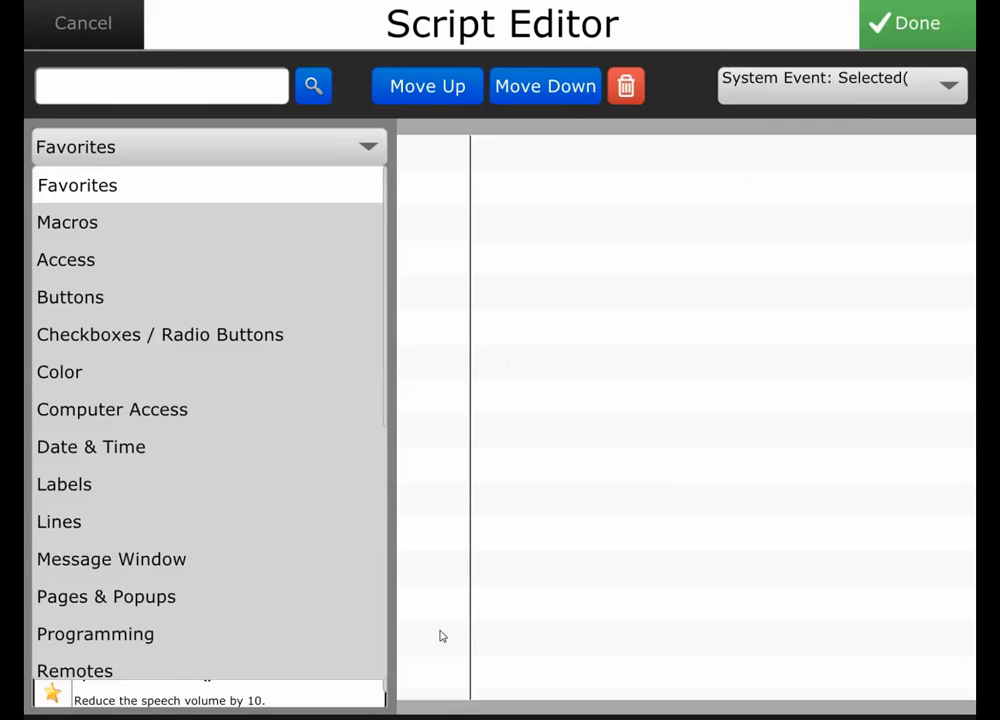
scroll(209, 440, down, 4)
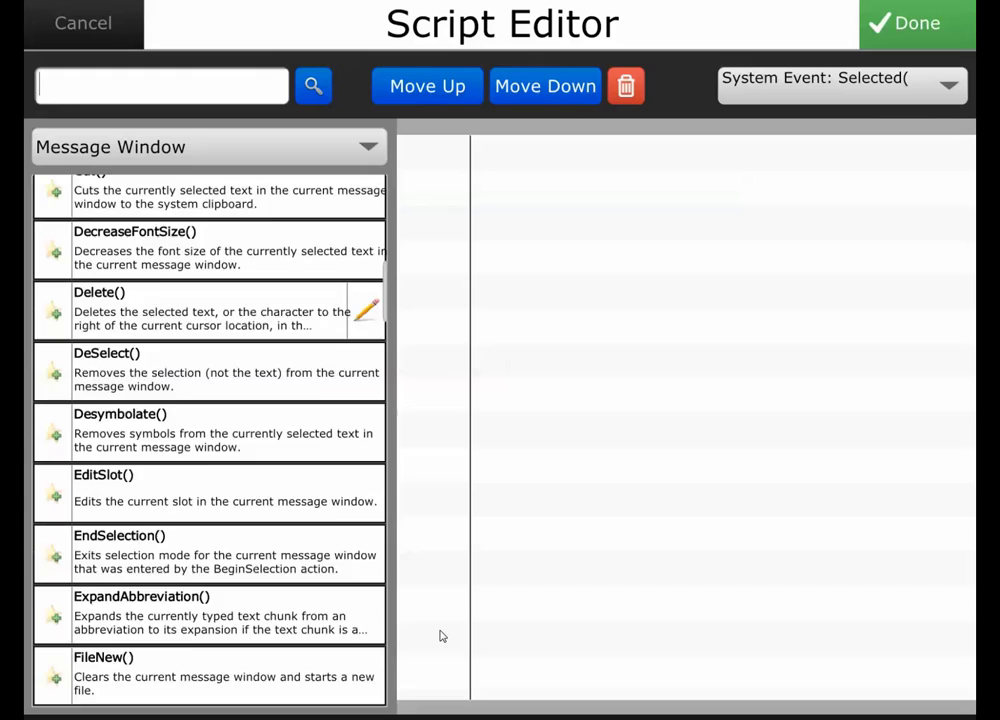
scroll(442, 636, down, 10)
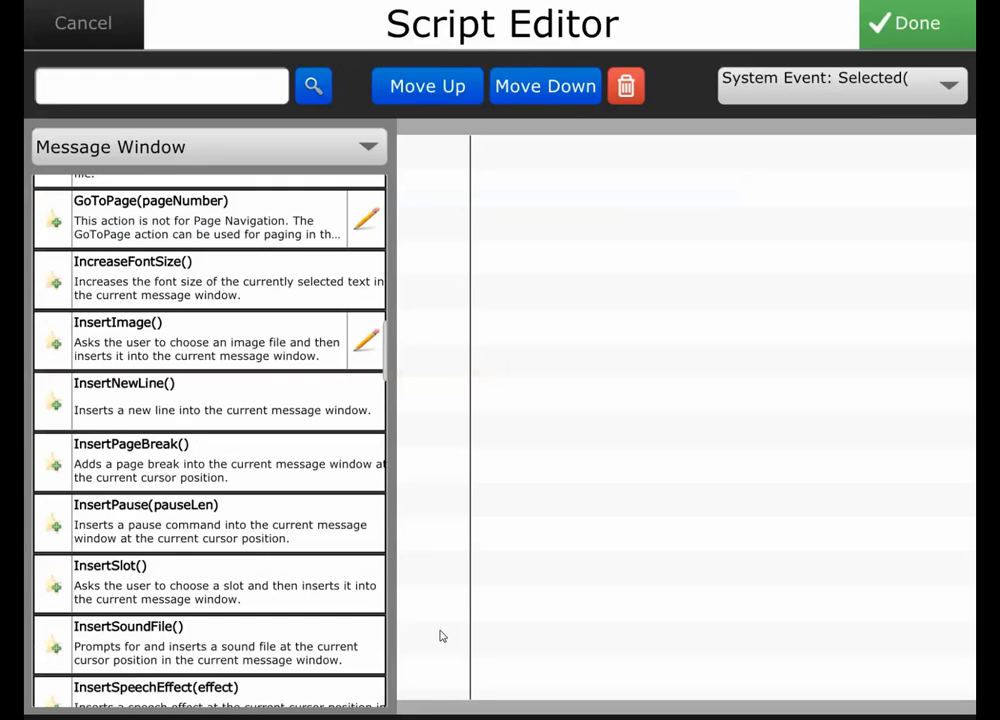
scroll(441, 636, down, 4)
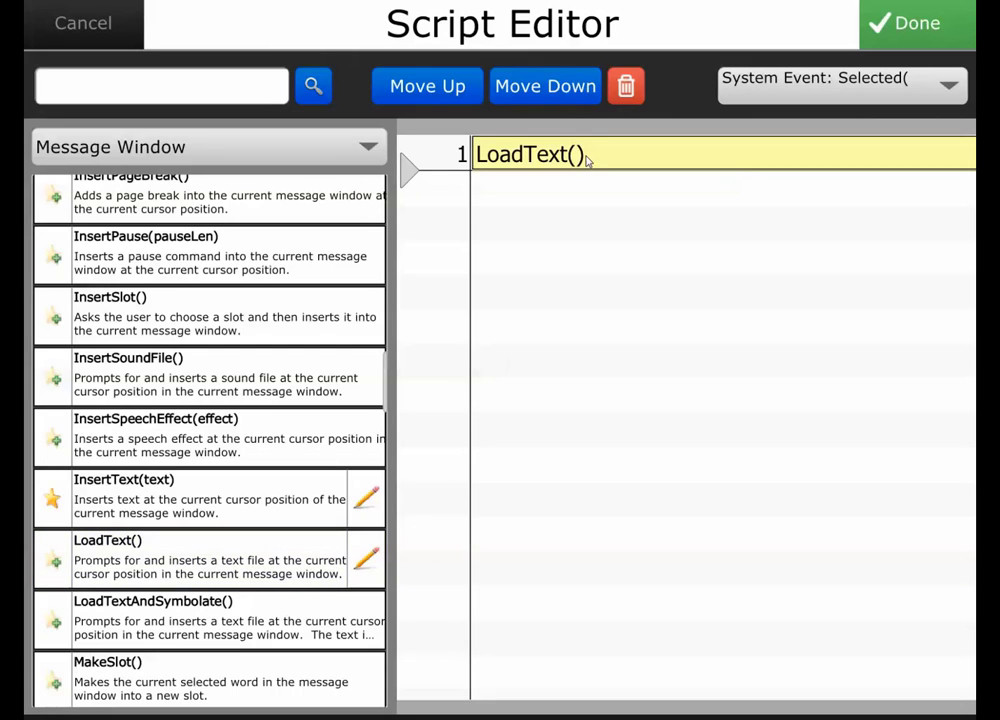
click(885, 26)
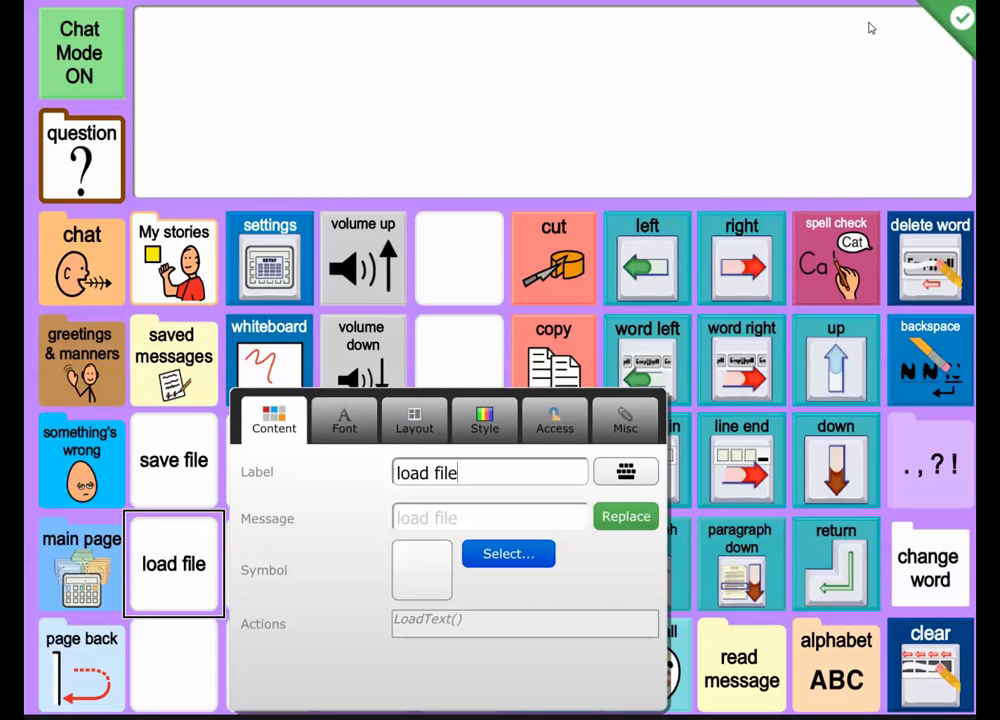
click(963, 20)
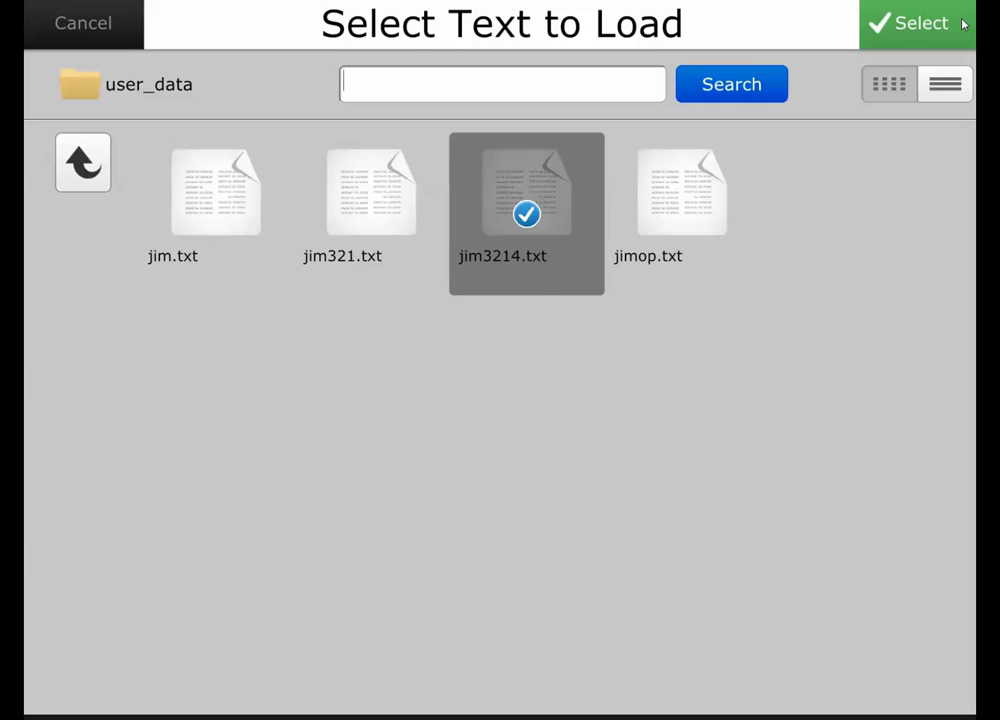
- Load the saved file jim3214.txt from the user_data folder into the message window
click(963, 24)
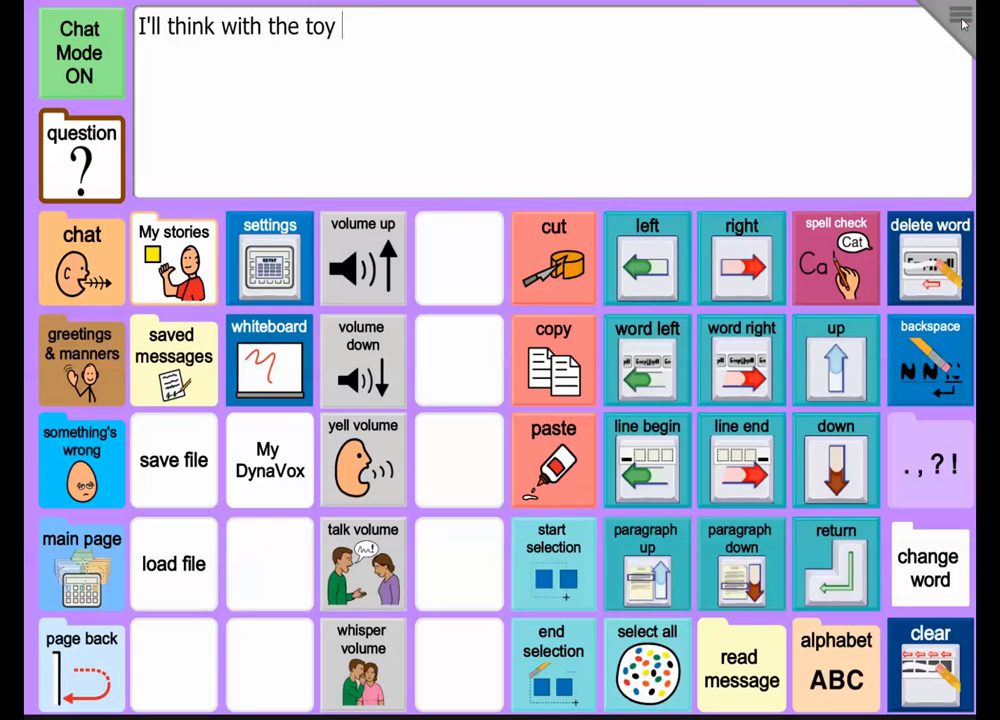